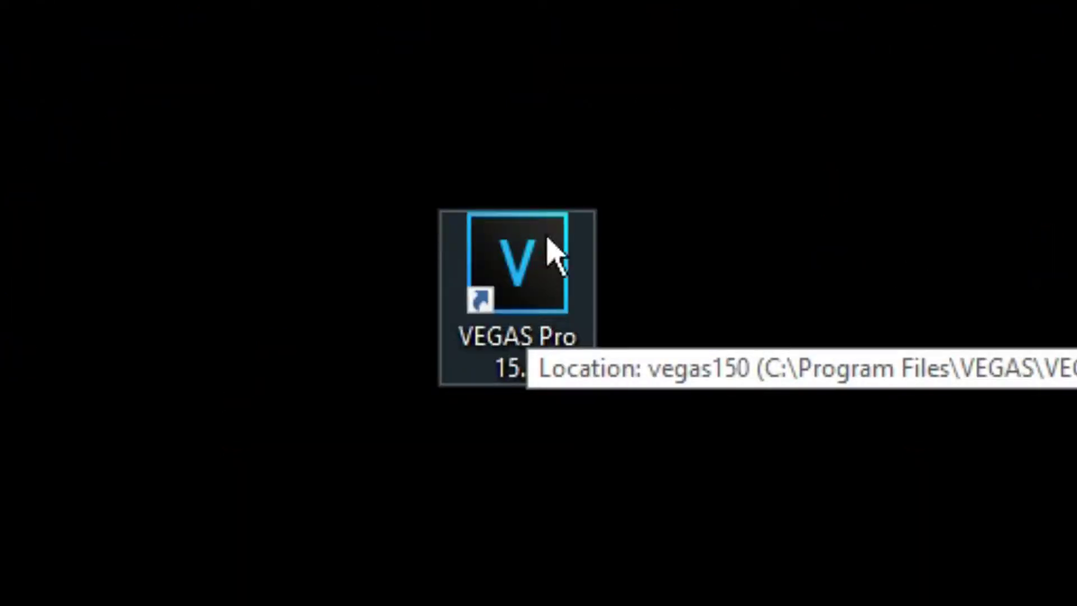
Launch VEGAS Pro 15.0 from its desktop shortcut
double_click(538, 241)
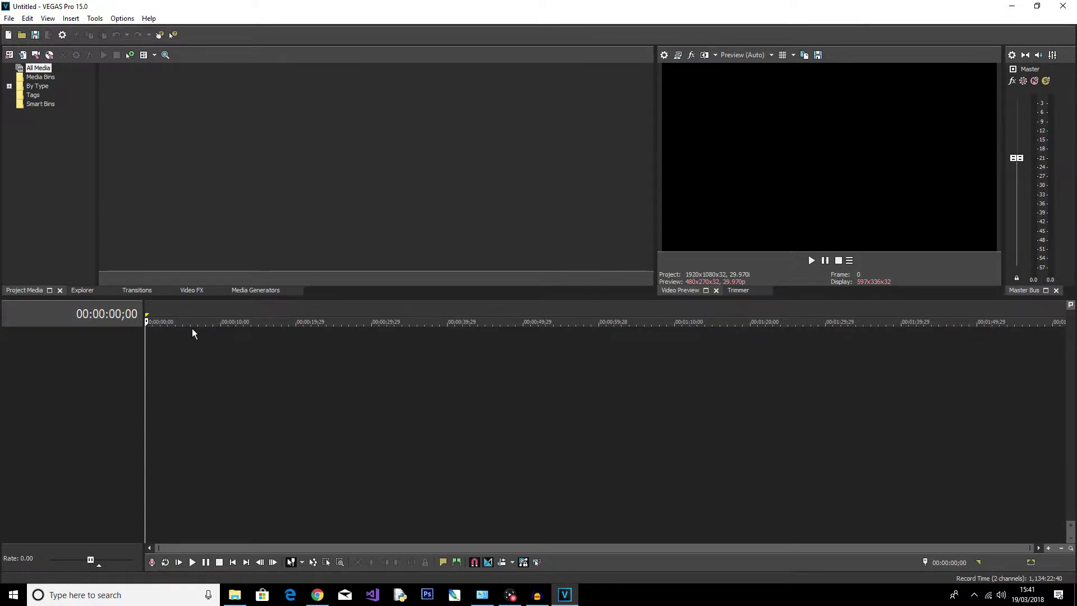
Play and then stop the empty untitled project's timeline
key(space)
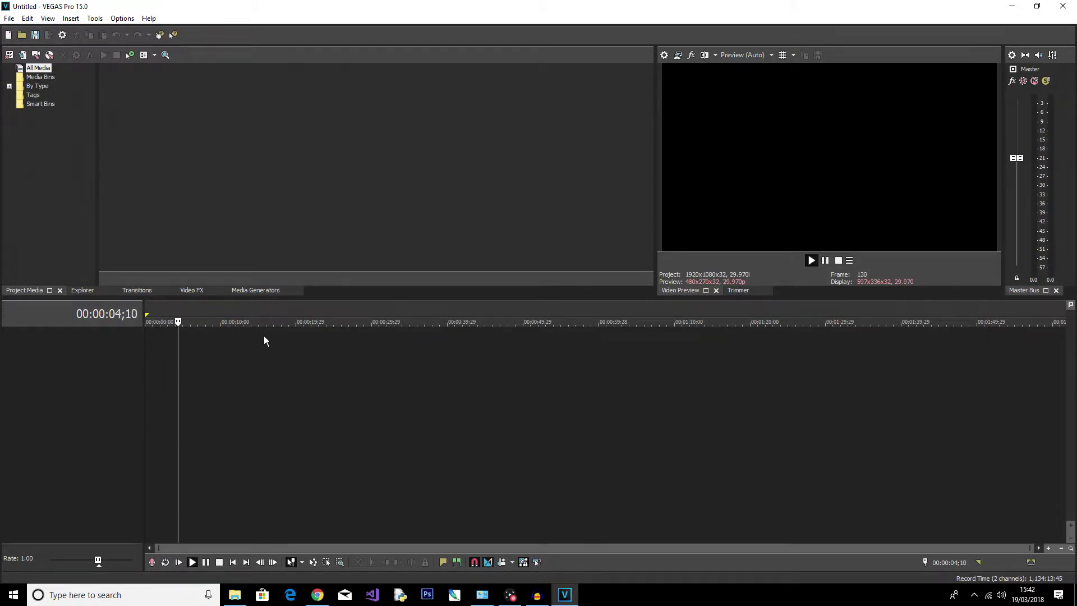
key(space)
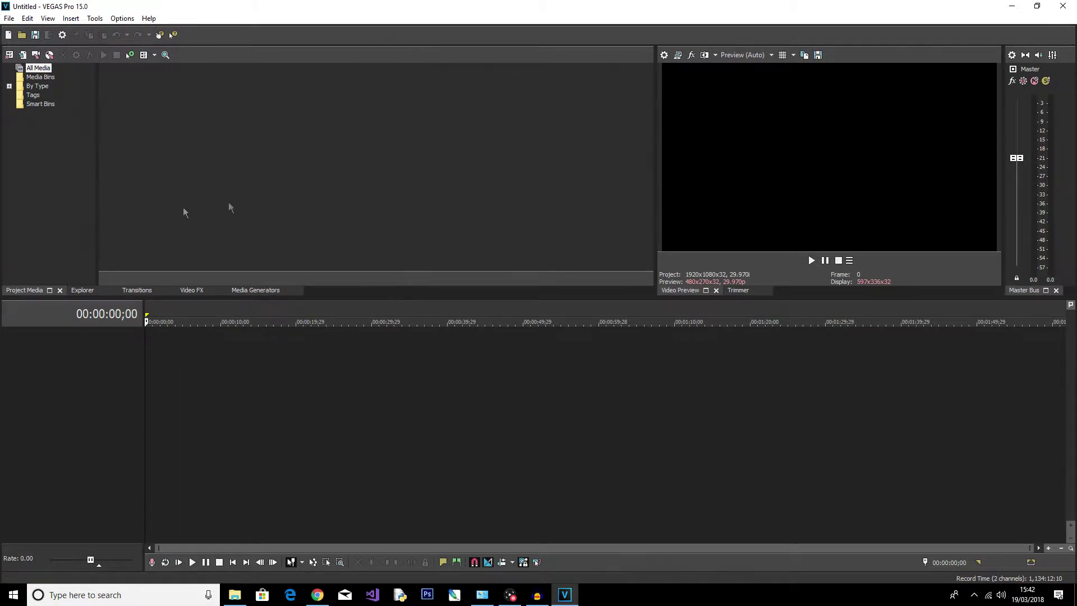
click(83, 291)
click(137, 291)
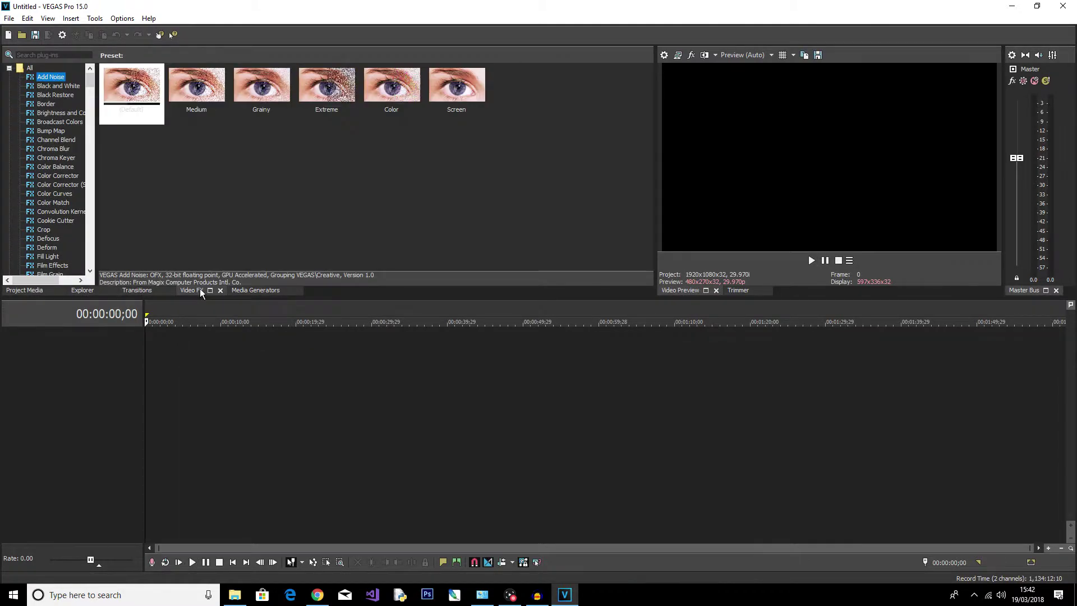
click(251, 289)
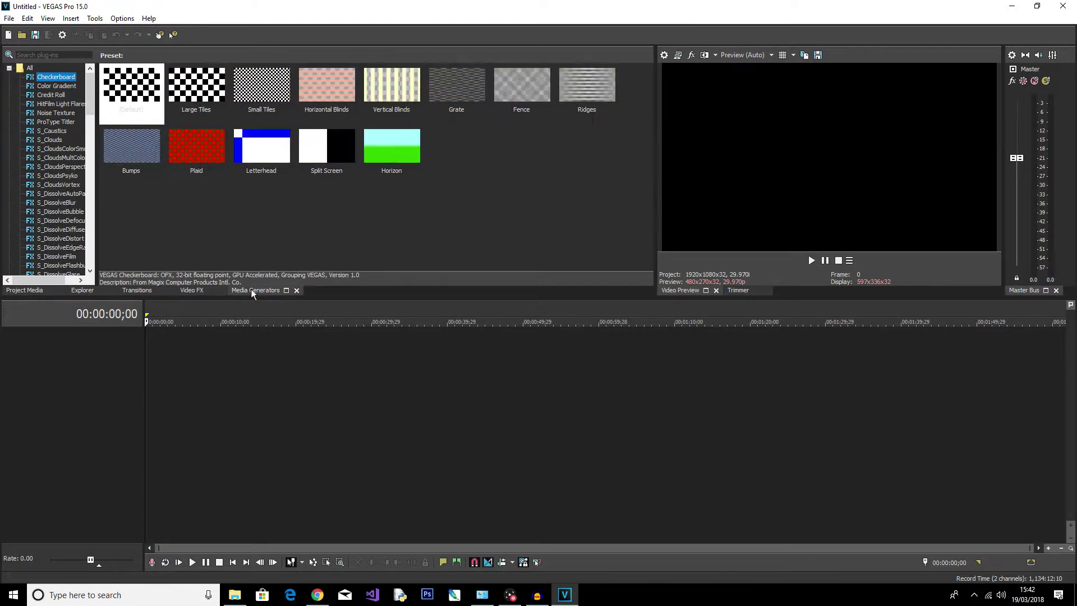
click(18, 291)
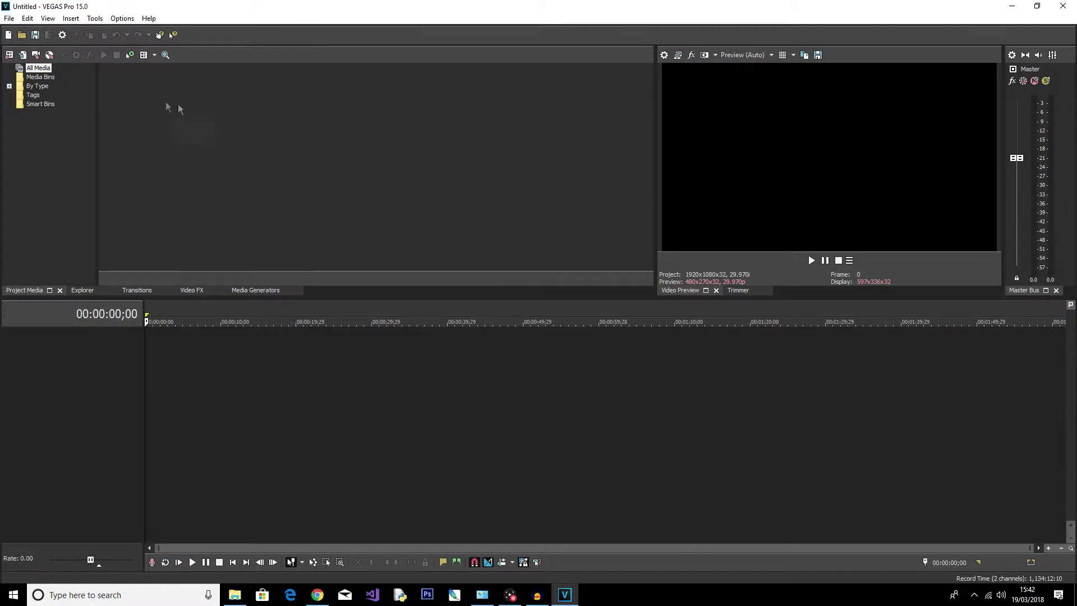
Import DSC_0007.MOV, DSC_0008.MOV and DSC_0009.MOV into Project Media
click(24, 55)
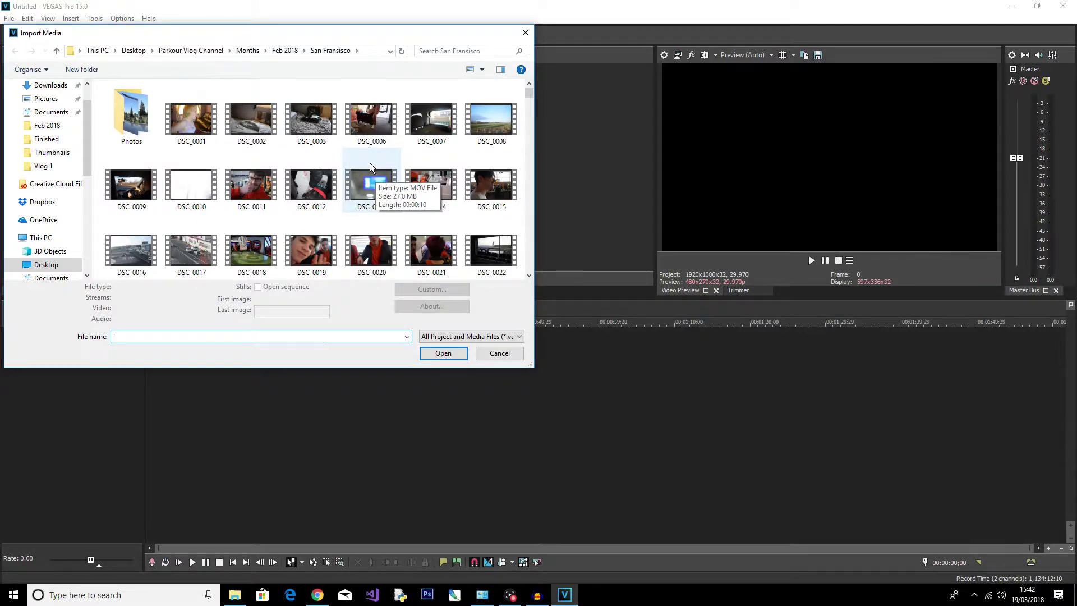
click(427, 119)
key(shift+Right)
key(shift+Right)
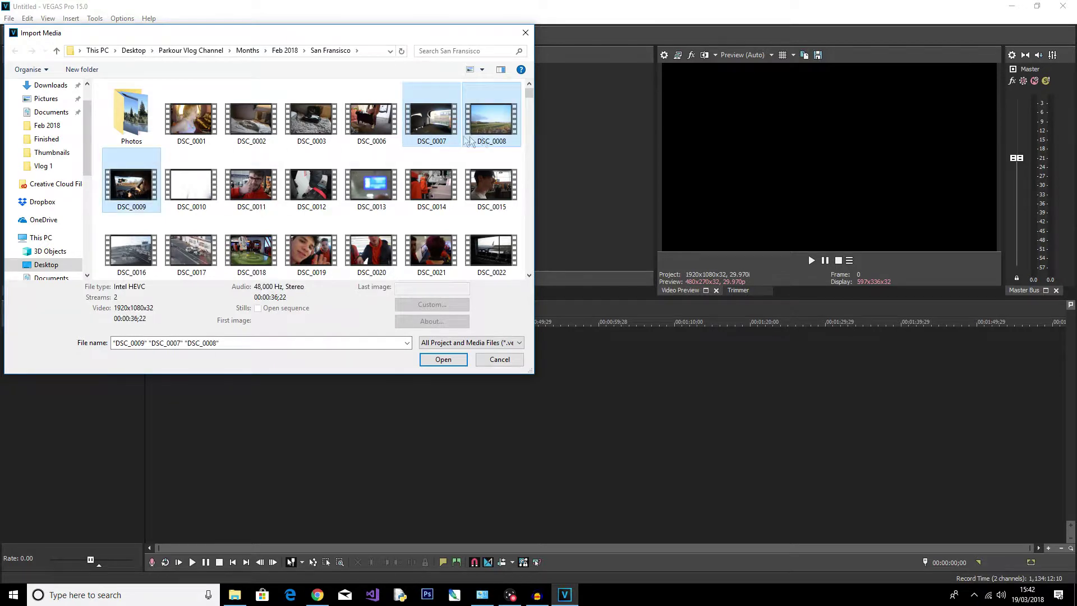
click(439, 361)
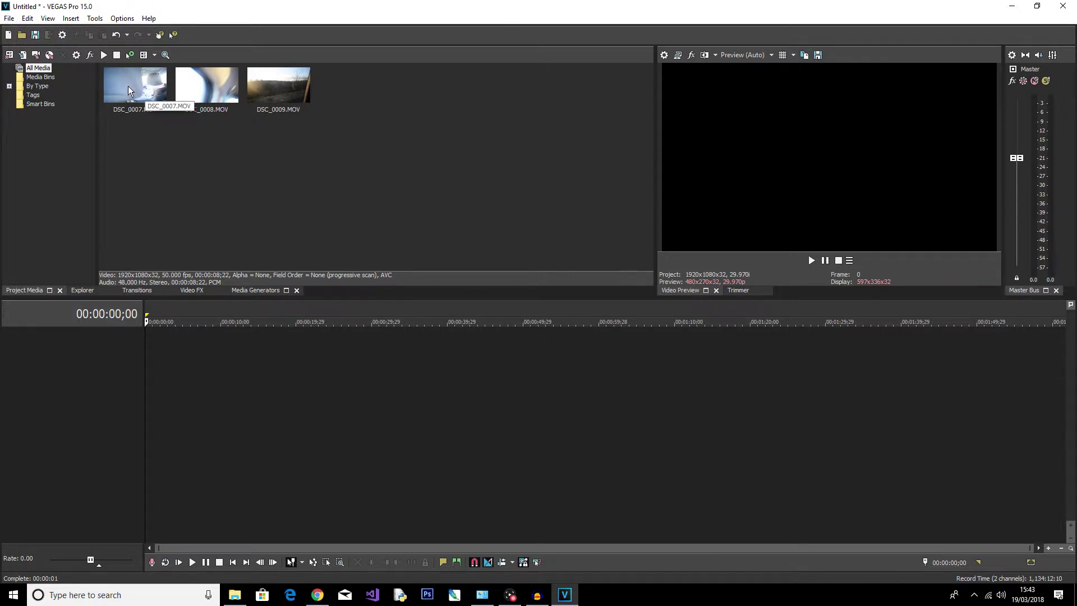
Place DSC_0007 at the timeline start, match project video settings to it, and play it
drag(128, 86, 182, 348)
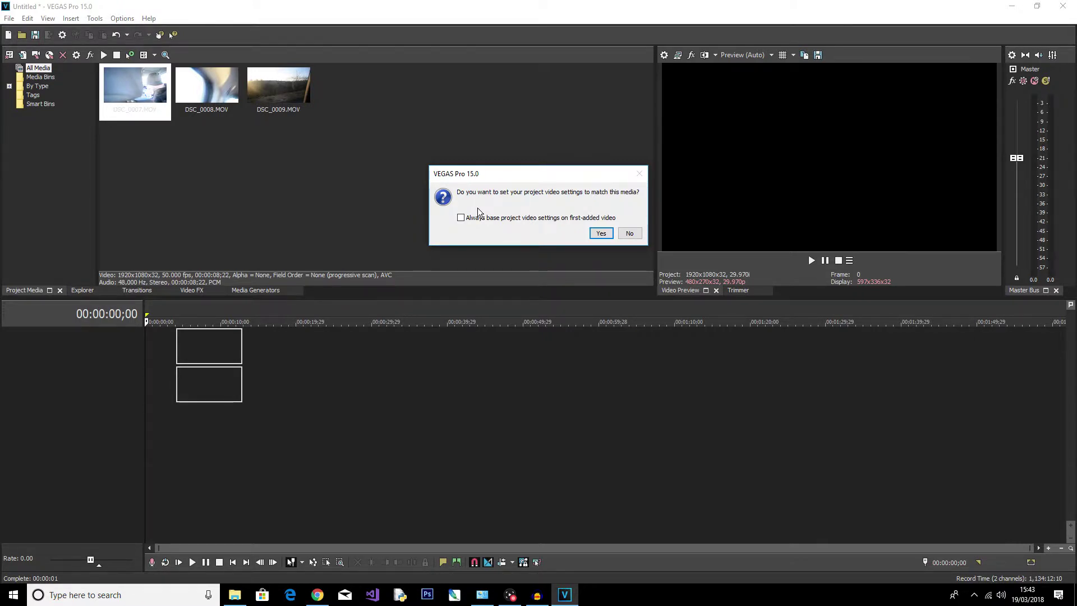
click(600, 233)
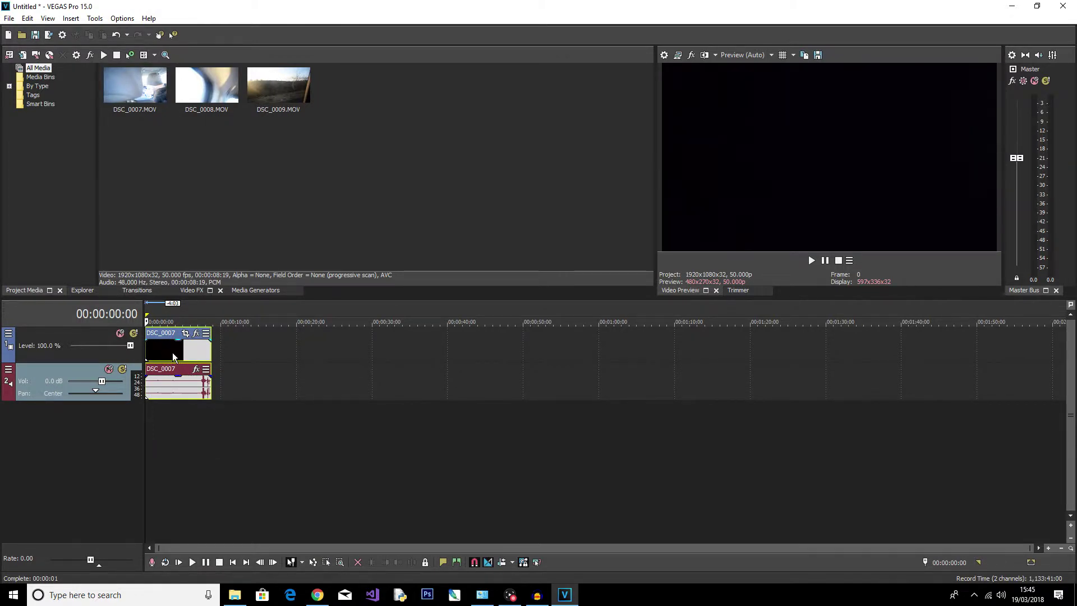
key(space)
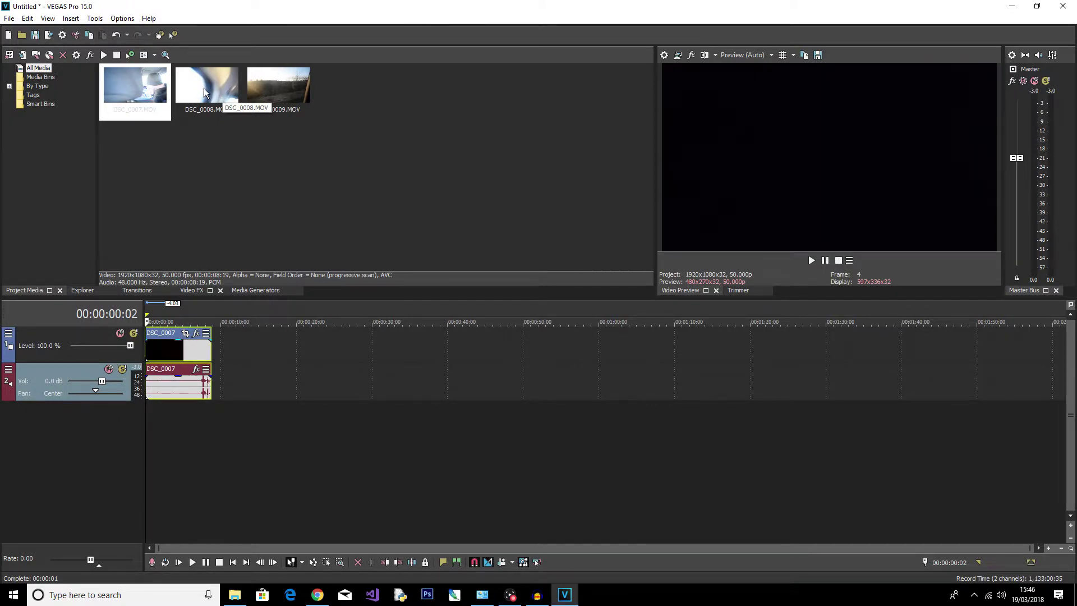
Drop DSC_0008 onto the timeline around 00:00:13, then scrub and play to preview it
drag(203, 88, 254, 349)
drag(148, 321, 120, 321)
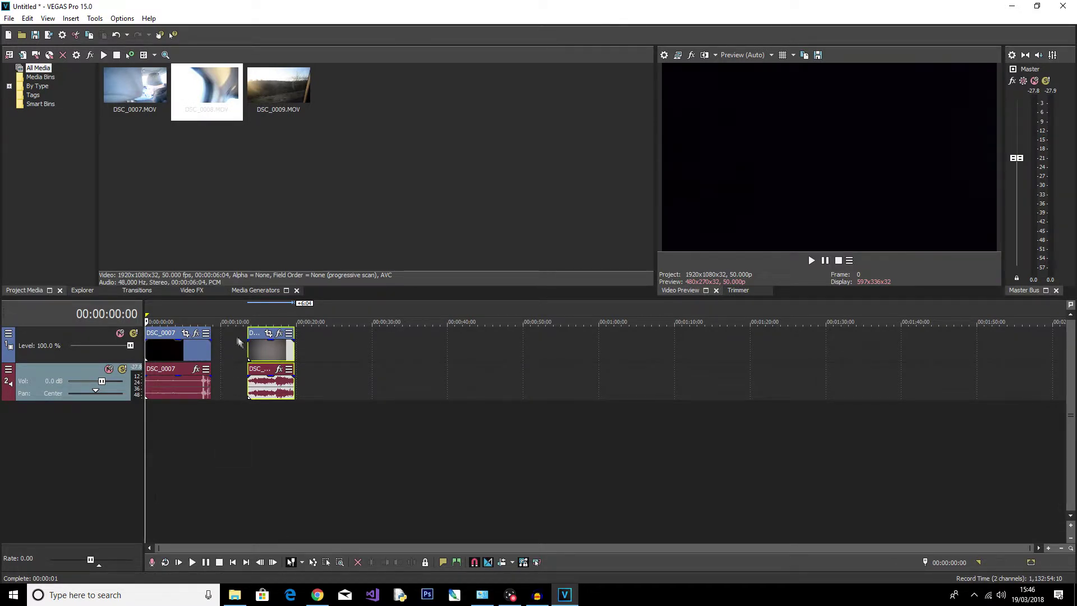
key(space)
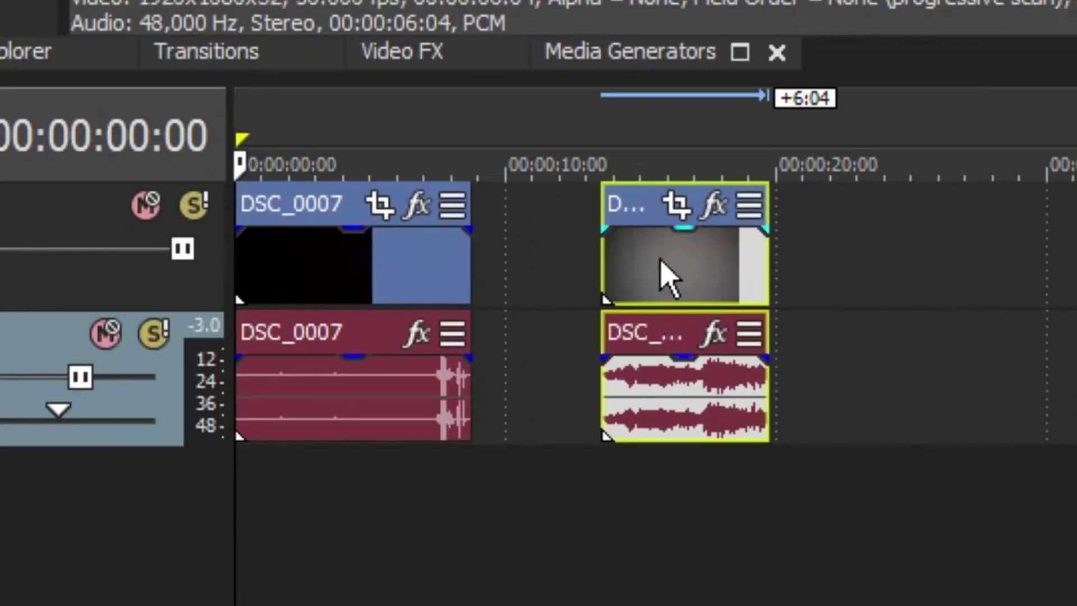
Slide DSC_0008 left against DSC_0007's end and play across the join from 00:00:07:23
drag(688, 272, 560, 264)
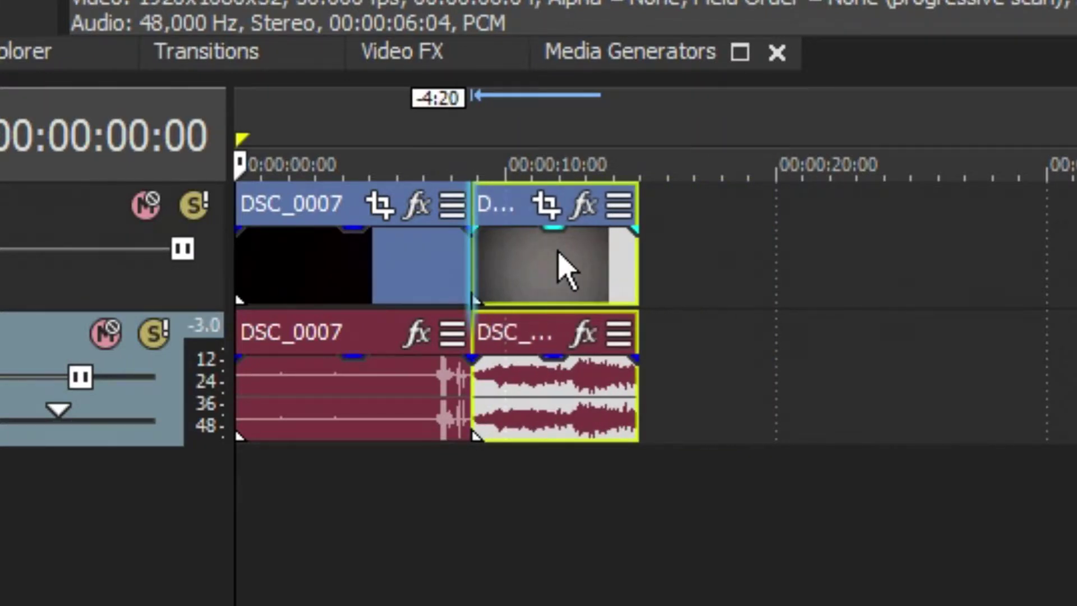
click(467, 257)
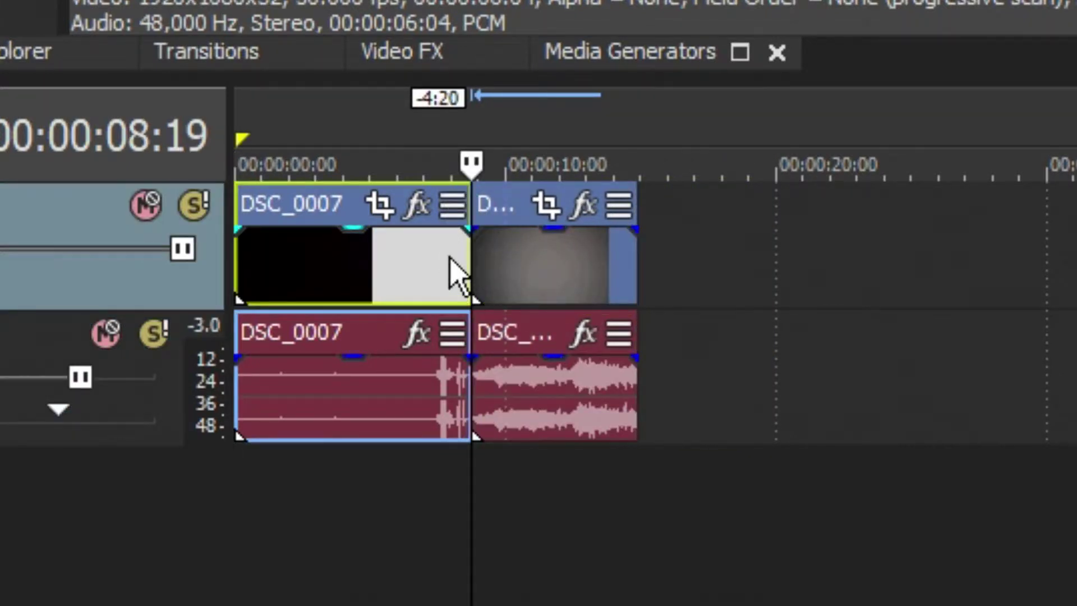
click(449, 258)
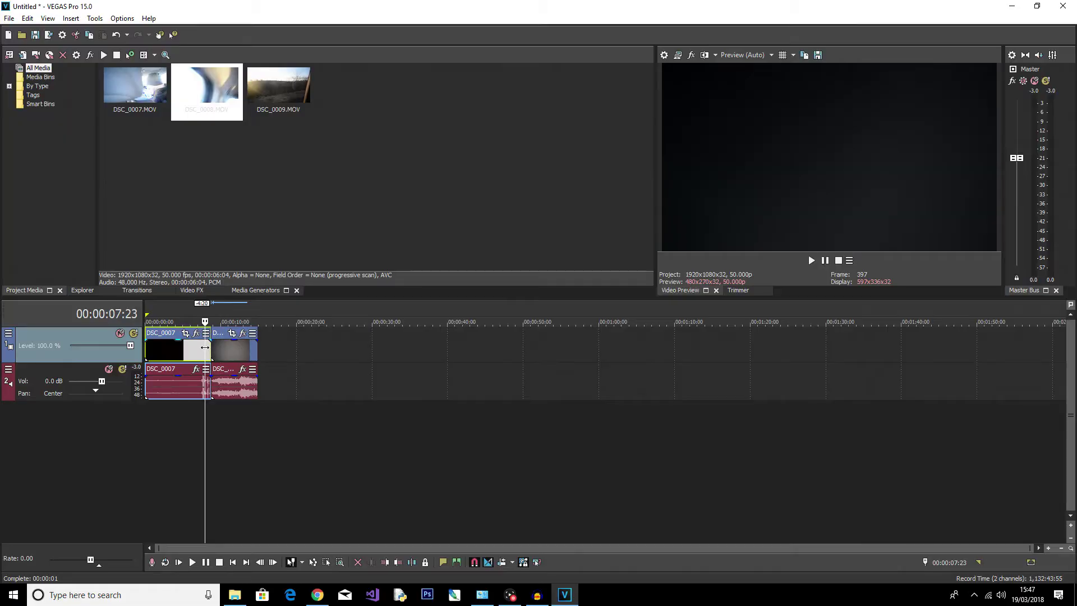
key(space)
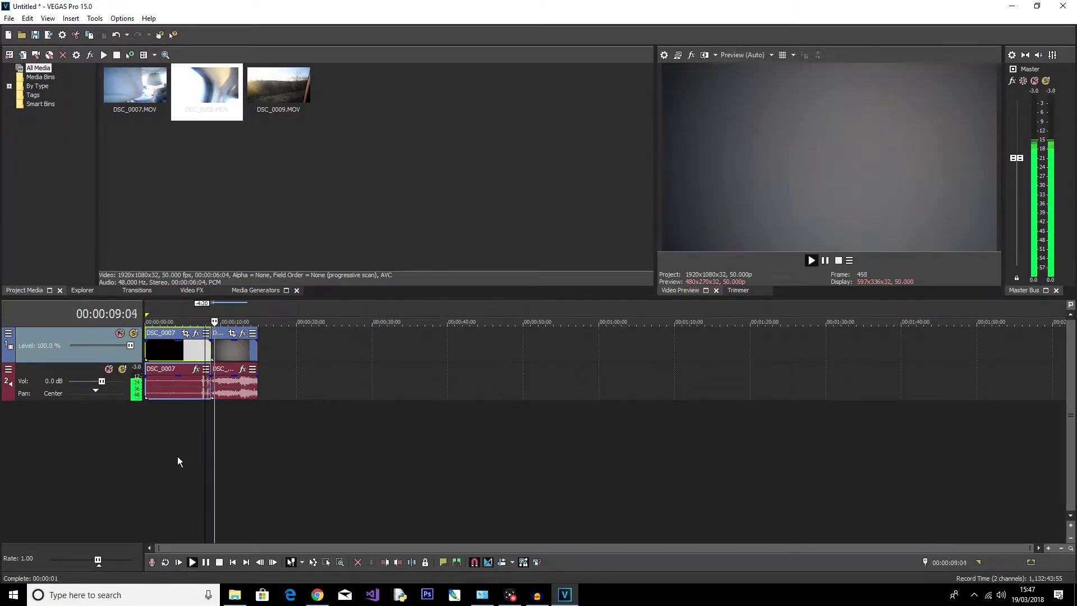
Play the timeline backwards, stop at 00:00:03:10, and move the playhead near the start
key(j)
key(k)
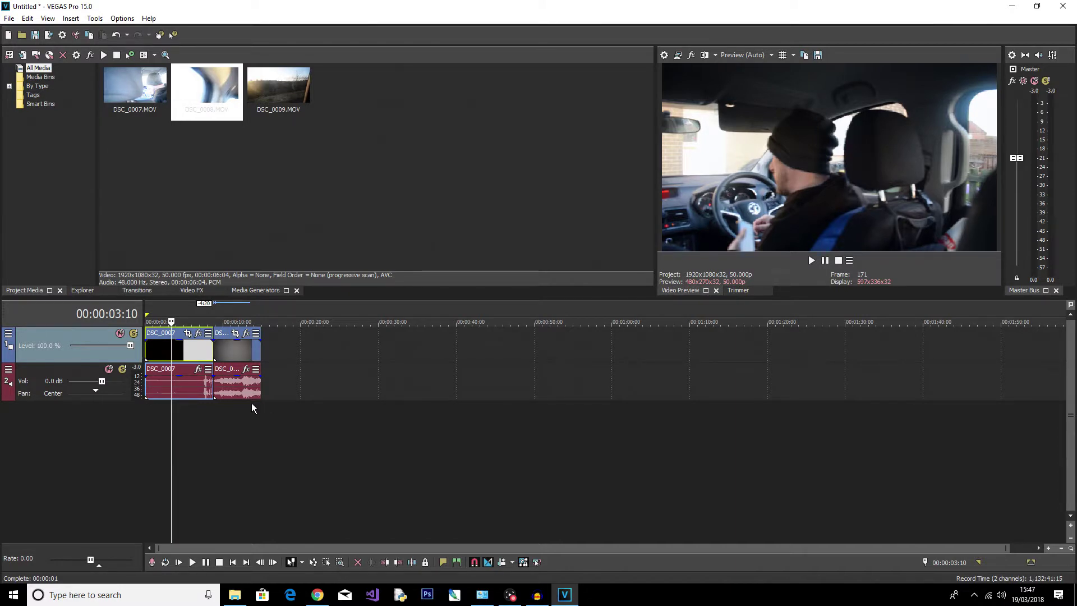
scroll(235, 416, up, 8)
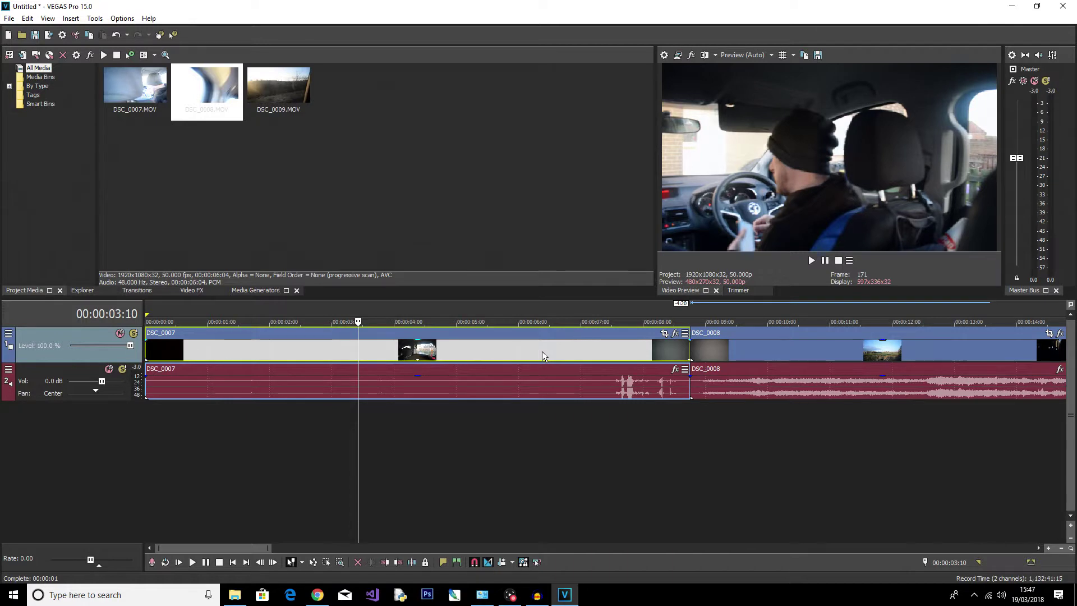
click(165, 321)
Trim DSC_0007's dark opening frames at about 00:00:00:22 and move it back to 00:00:00
click(189, 320)
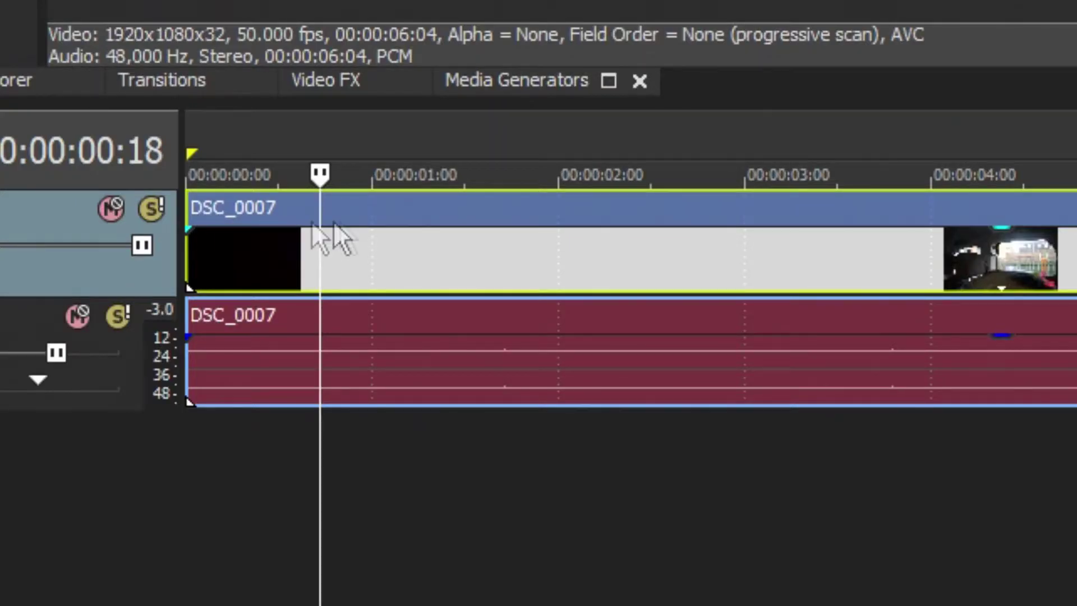
click(353, 262)
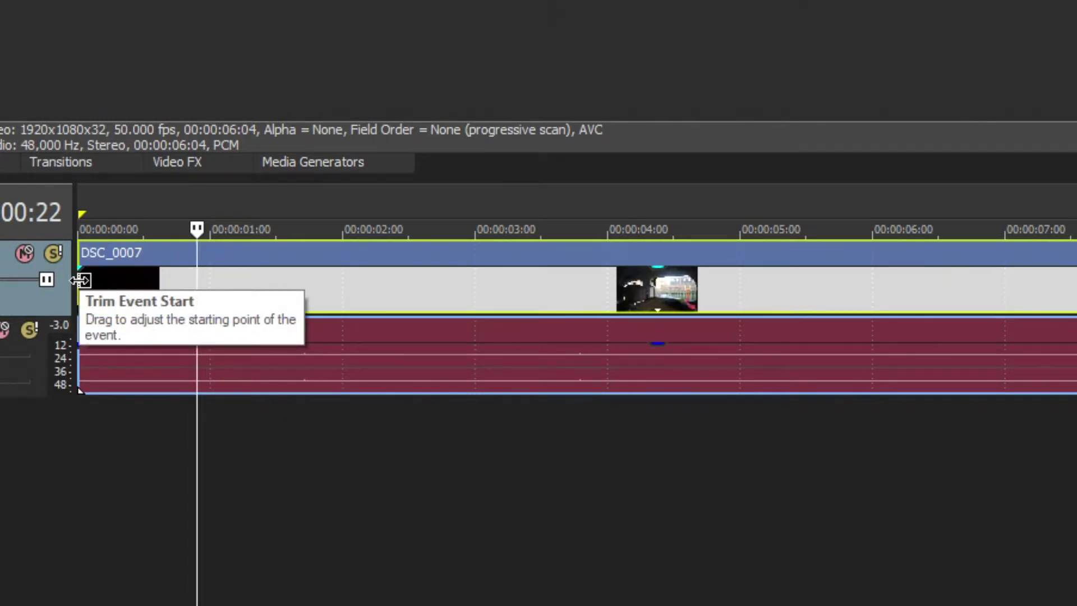
drag(81, 280, 740, 272)
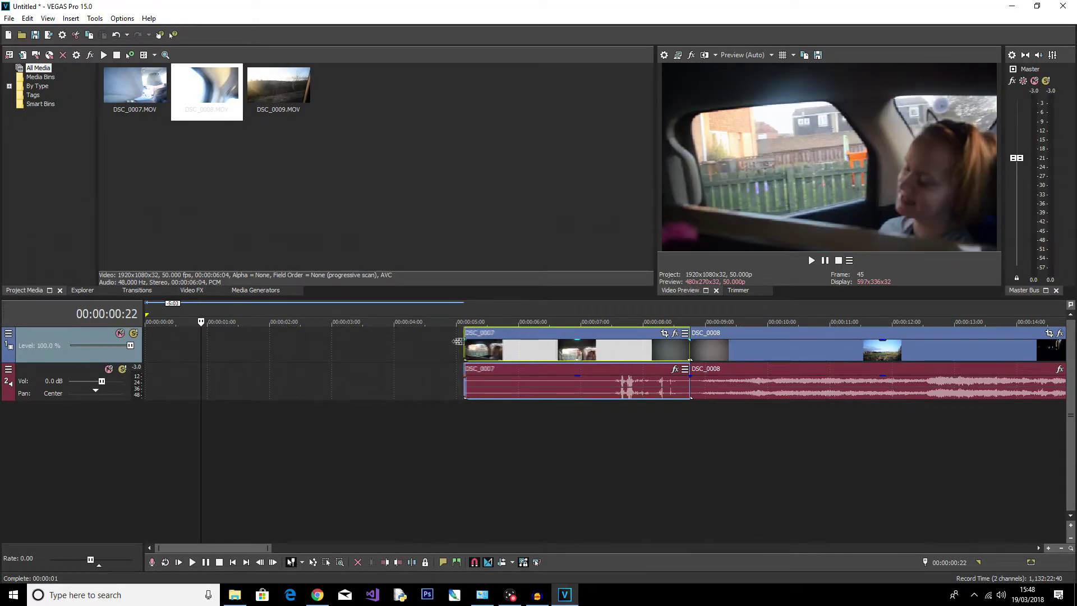
drag(458, 341, 149, 347)
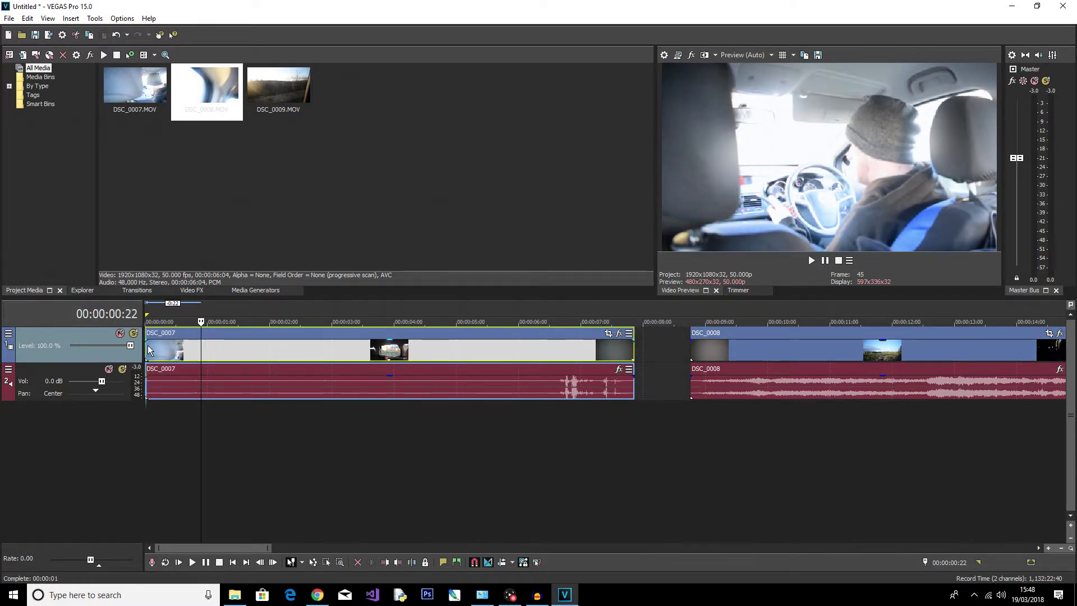
Play the edited timeline from the start, then set the playhead inside DSC_0007
key(Home)
key(space)
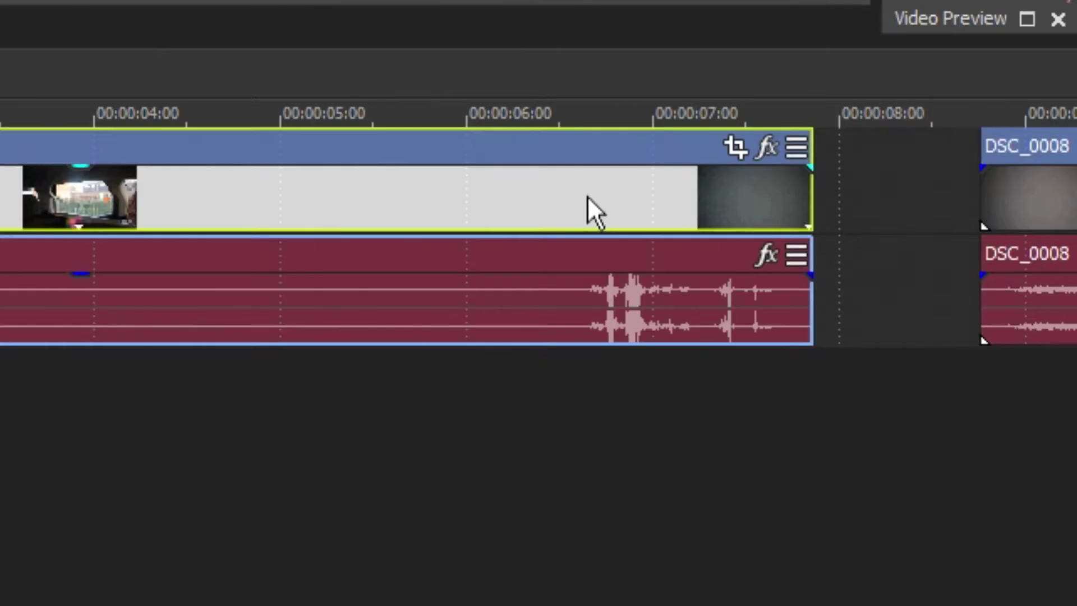
click(559, 350)
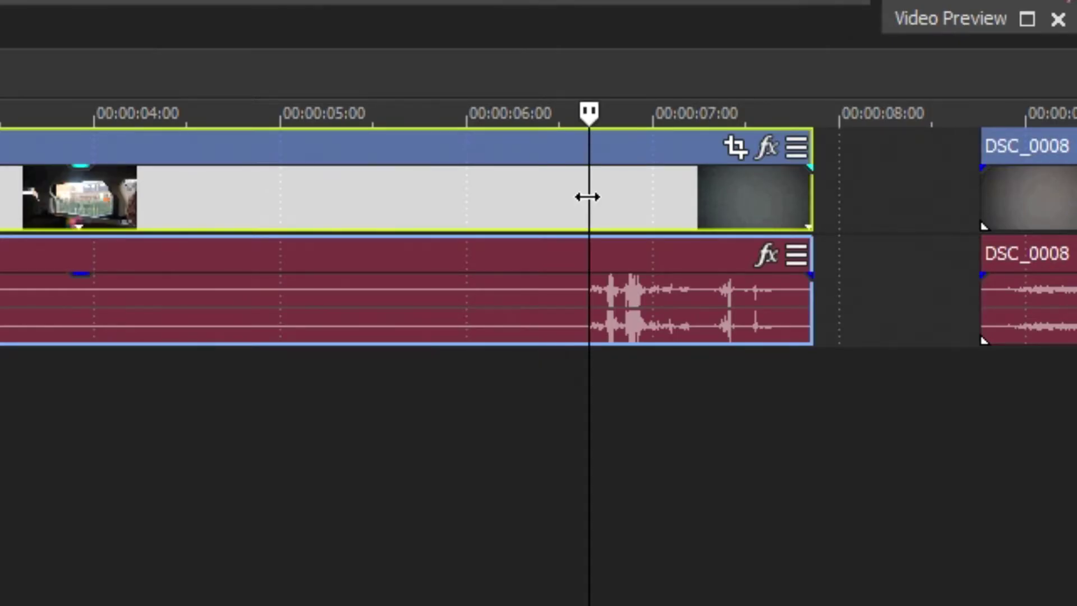
Trim DSC_0007's video and audio tail back to about six seconds and replay the new ending
click(580, 301)
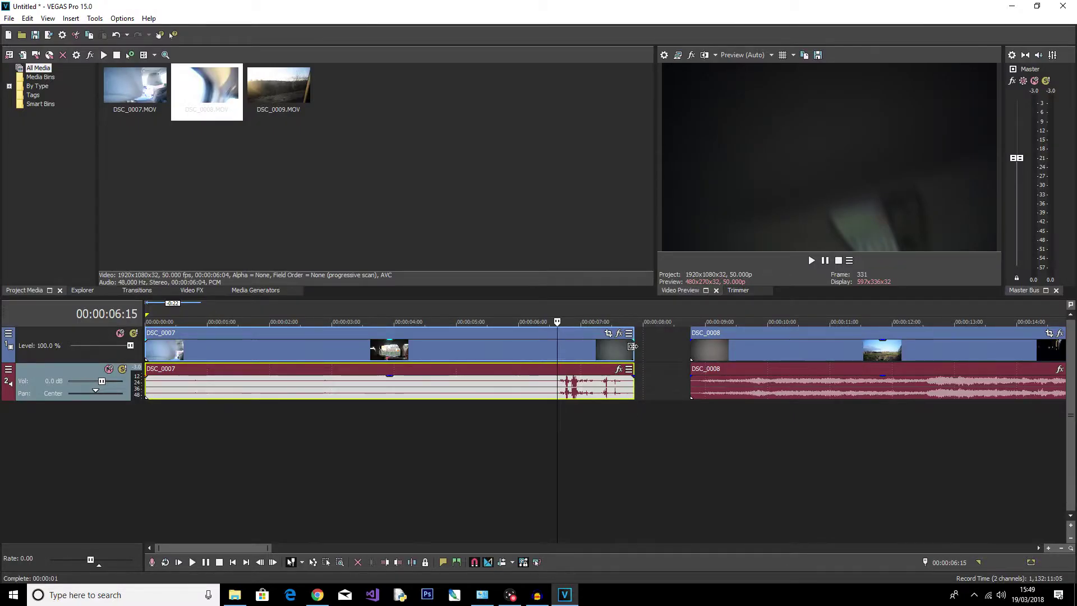
drag(634, 336, 556, 349)
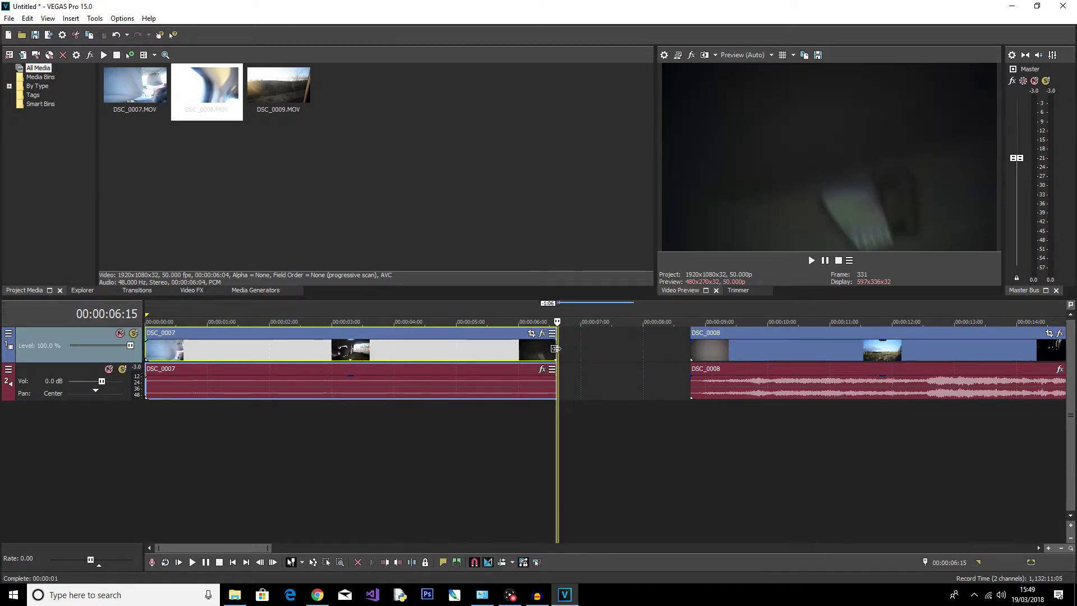
click(501, 351)
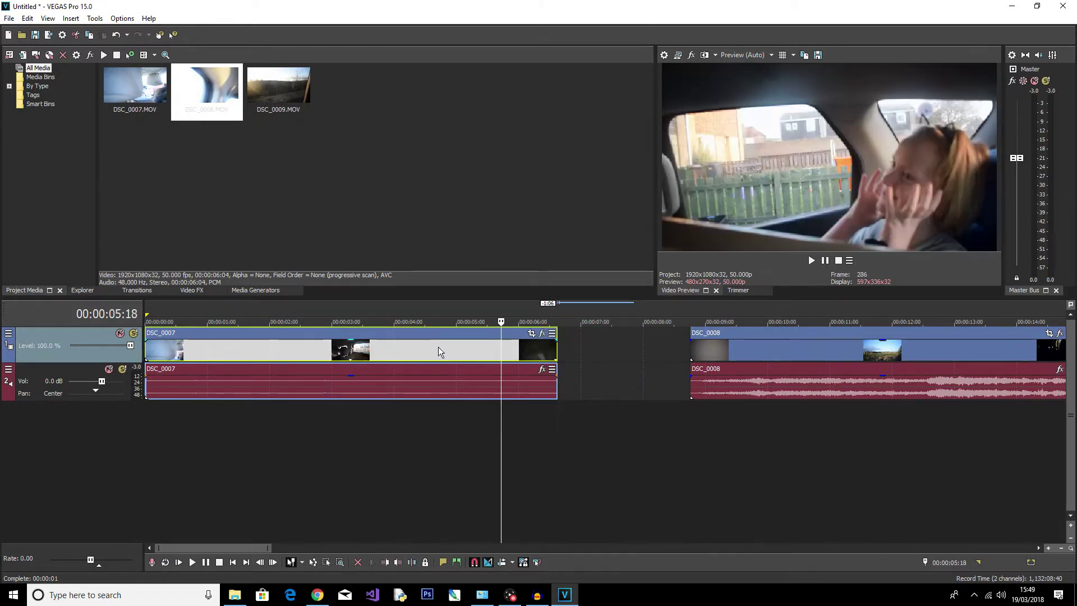
key(space)
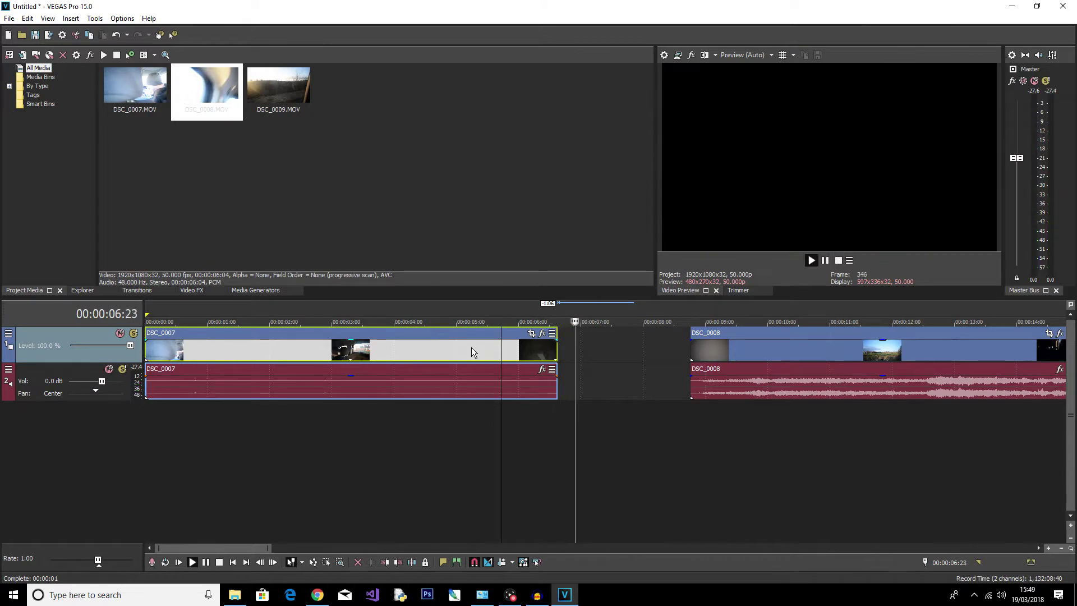
key(space)
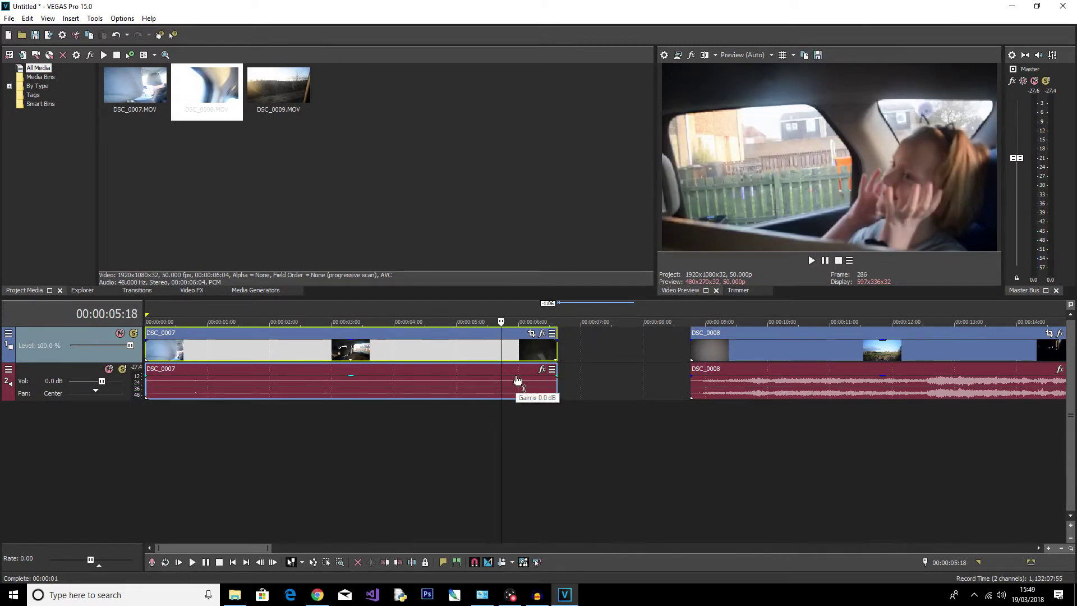
scroll(517, 381, down, 2)
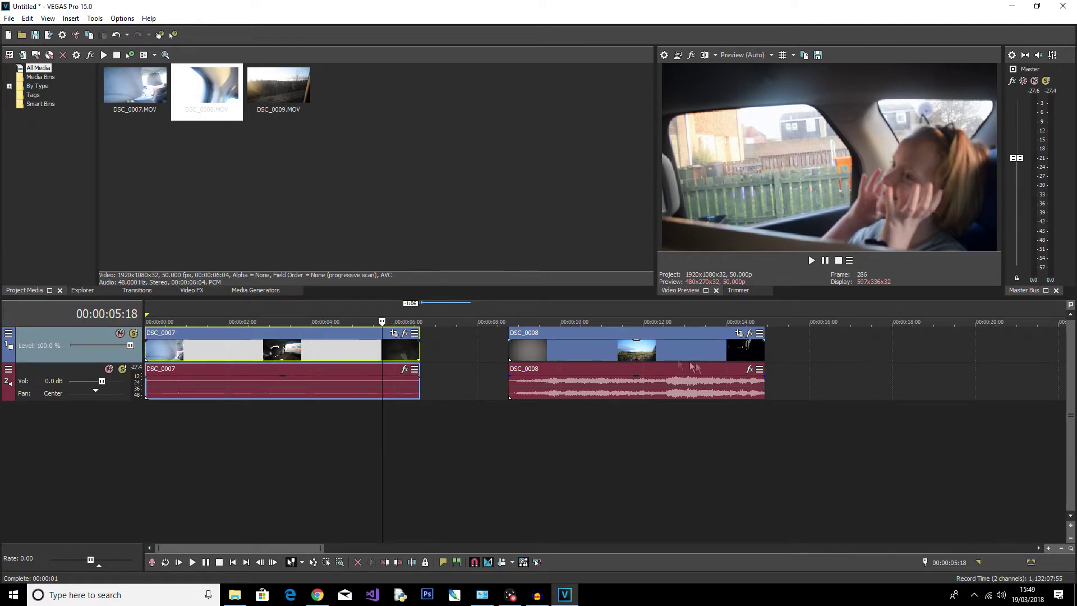
Split DSC_0008 at 00:00:11:02 and check the left and right pieces
click(635, 350)
click(525, 351)
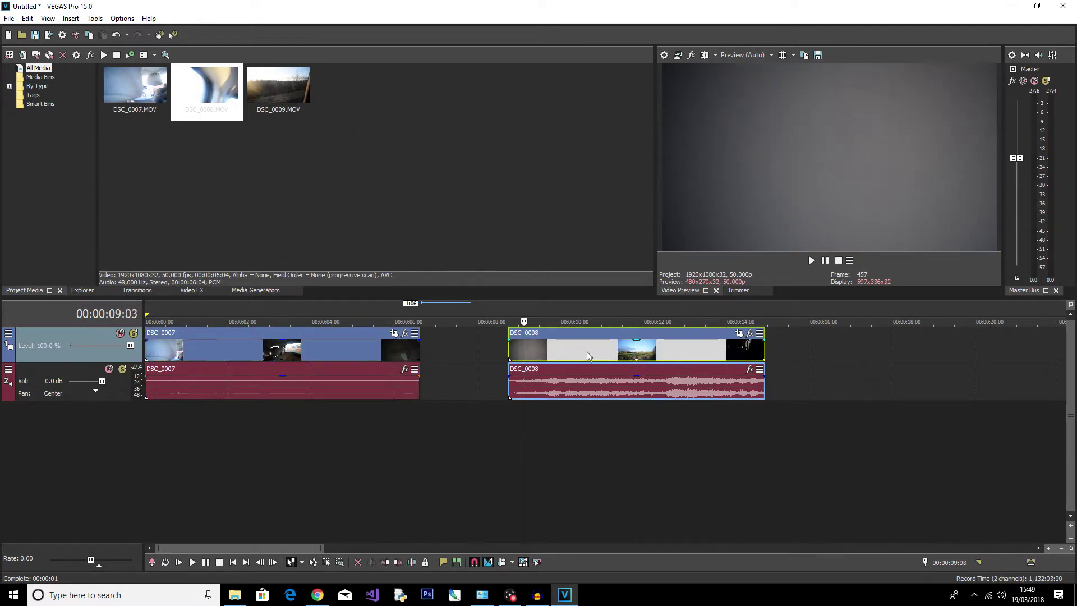
click(587, 352)
click(605, 350)
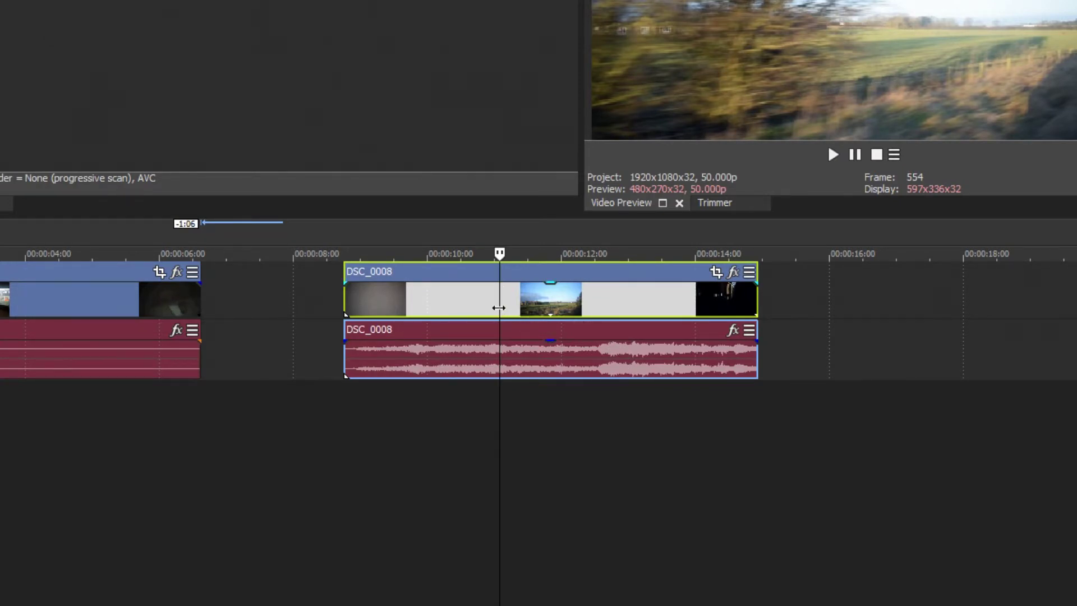
key(s)
click(465, 294)
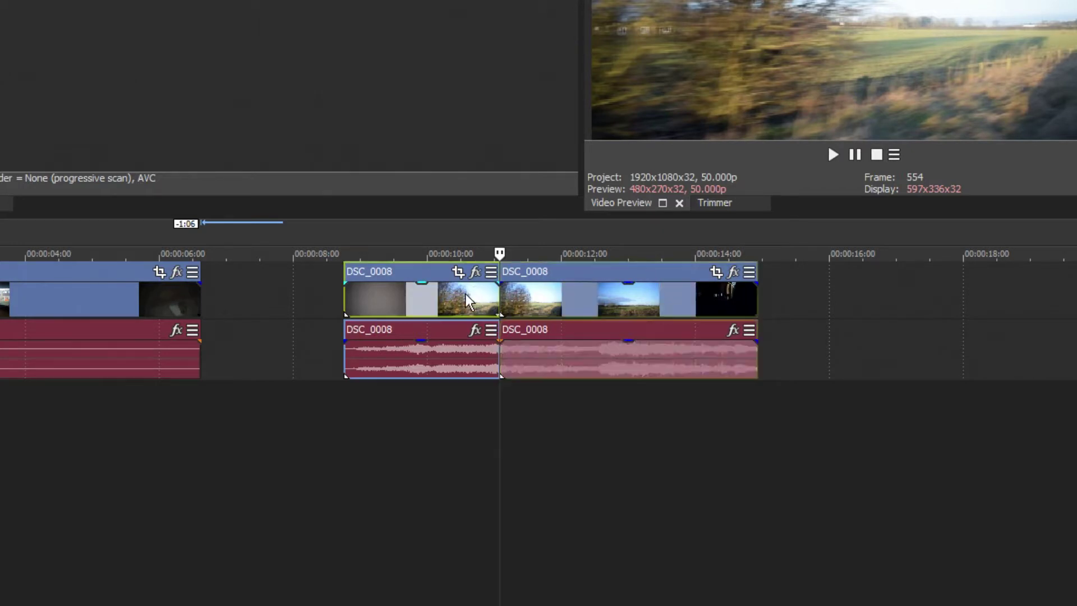
click(566, 290)
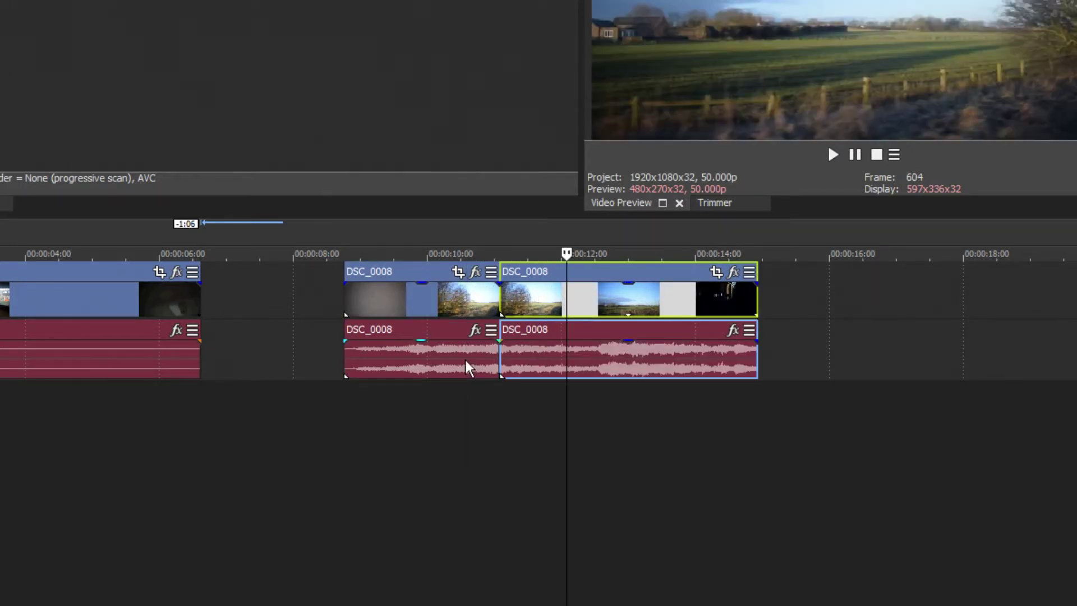
Make several extra test splits across DSC_0008, then undo them with Ctrl+Z
click(558, 303)
key(s)
click(623, 303)
key(s)
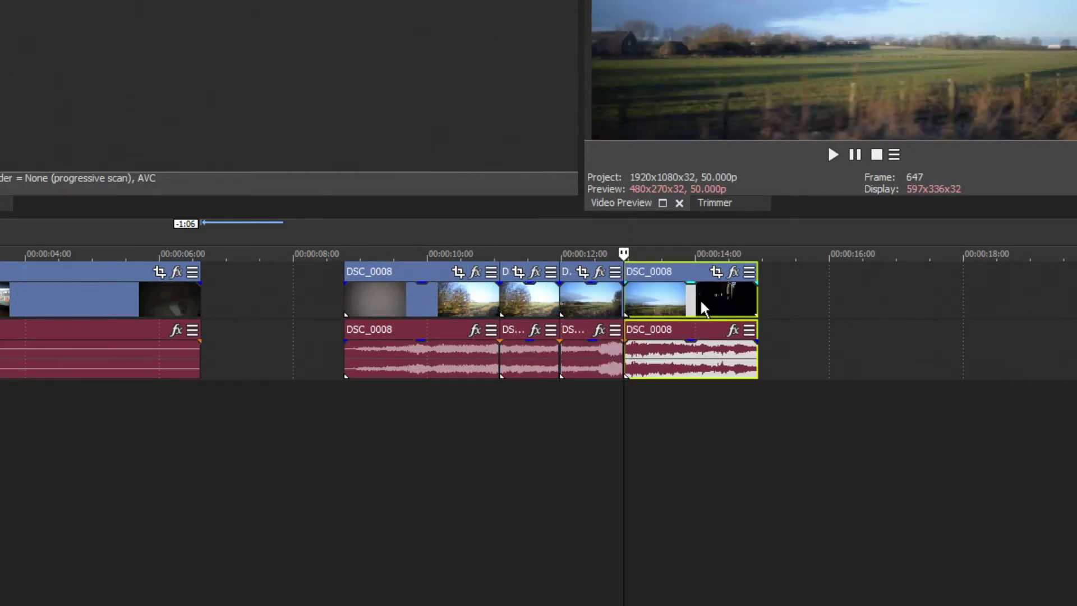
click(700, 303)
key(s)
click(435, 303)
key(s)
click(385, 295)
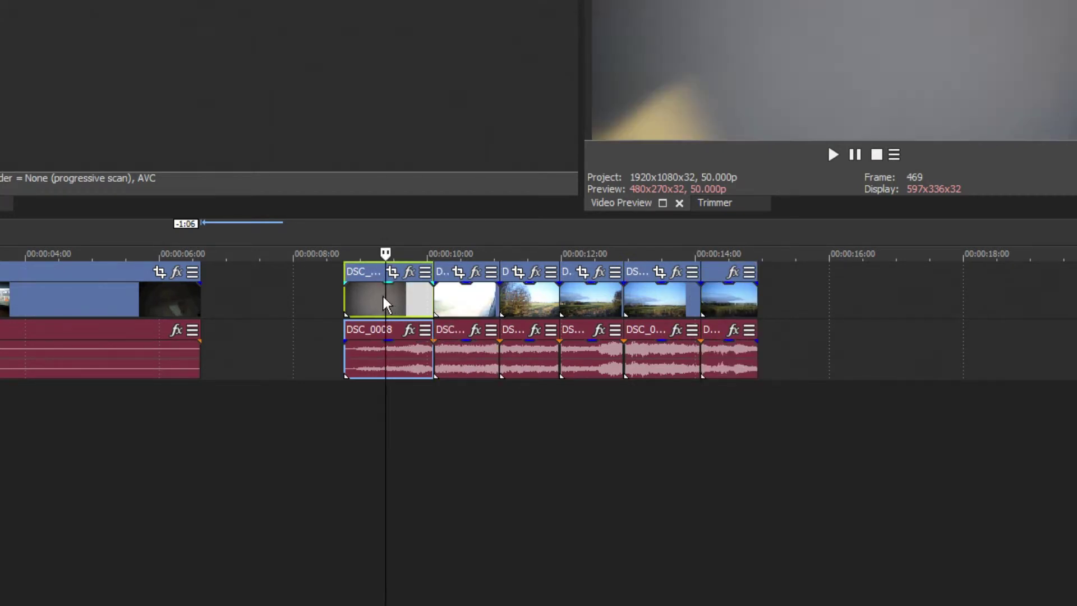
key(s)
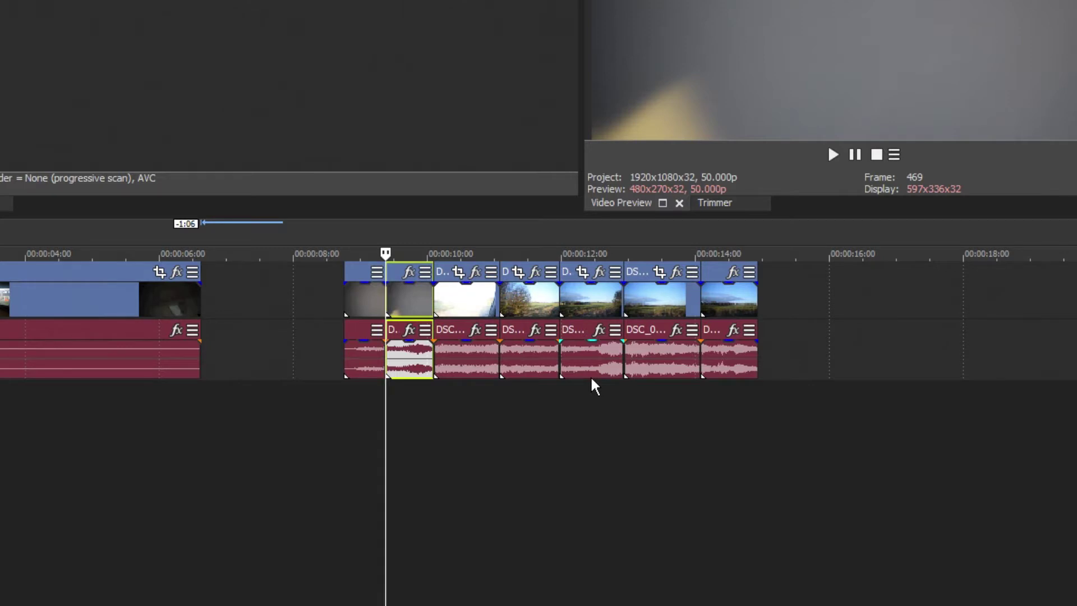
key(ctrl+z)
key(ctrl+z)
key(ctrl+z)
key(ctrl+z)
key(ctrl+z)
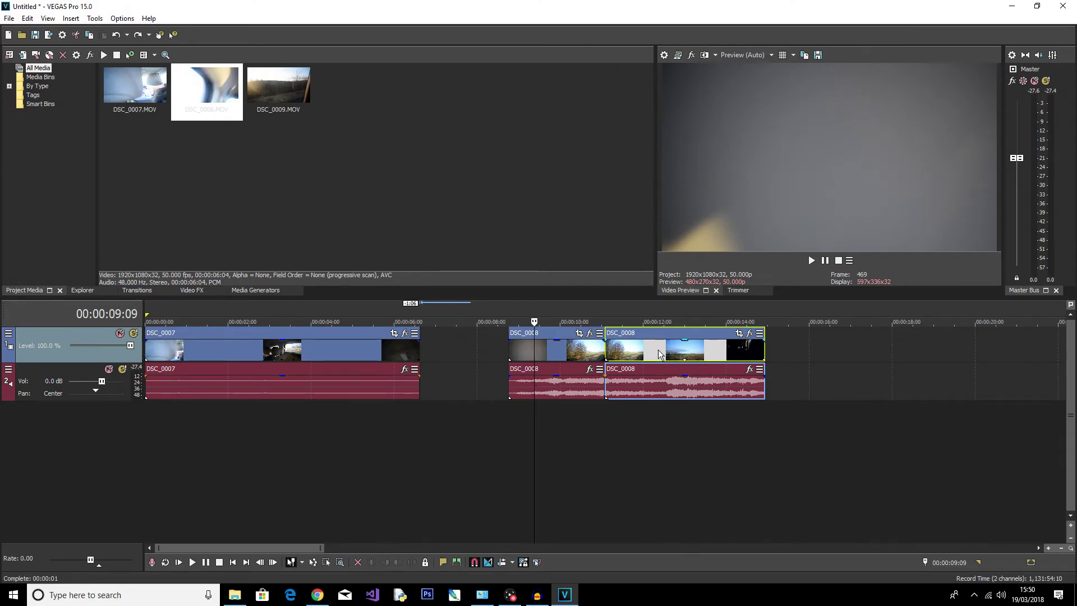
Split DSC_0008 at 12:09 and pull its first and last pieces away from the middle piece
click(658, 354)
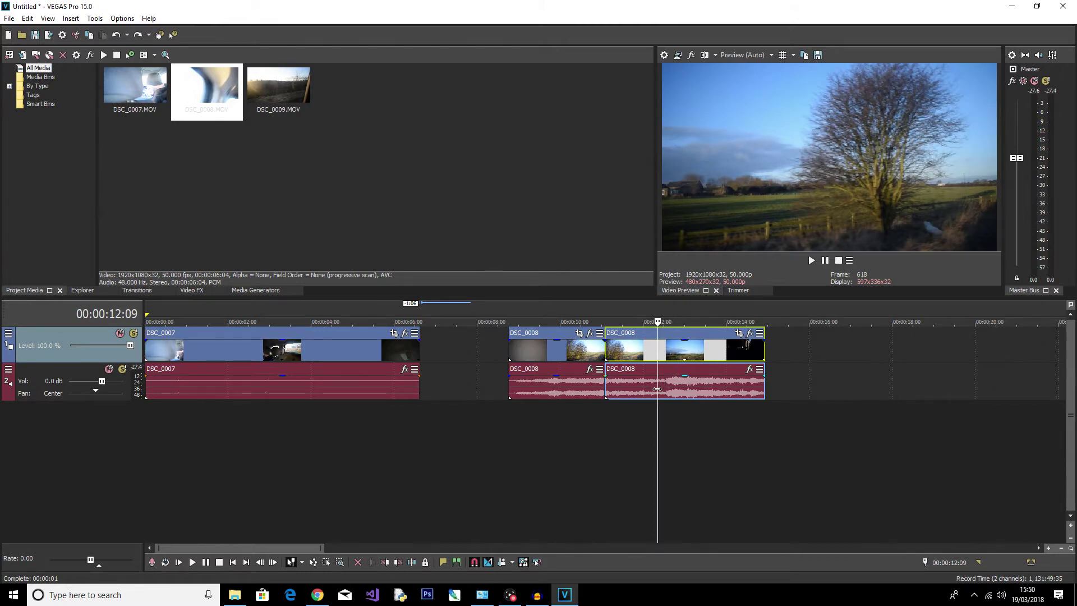
key(s)
click(632, 358)
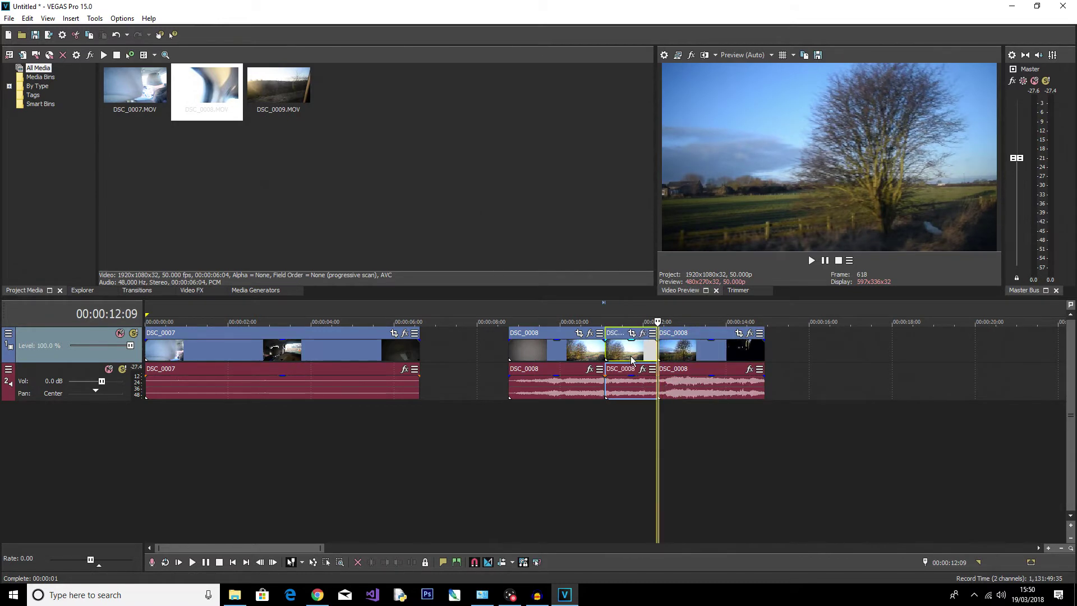
drag(562, 349, 523, 349)
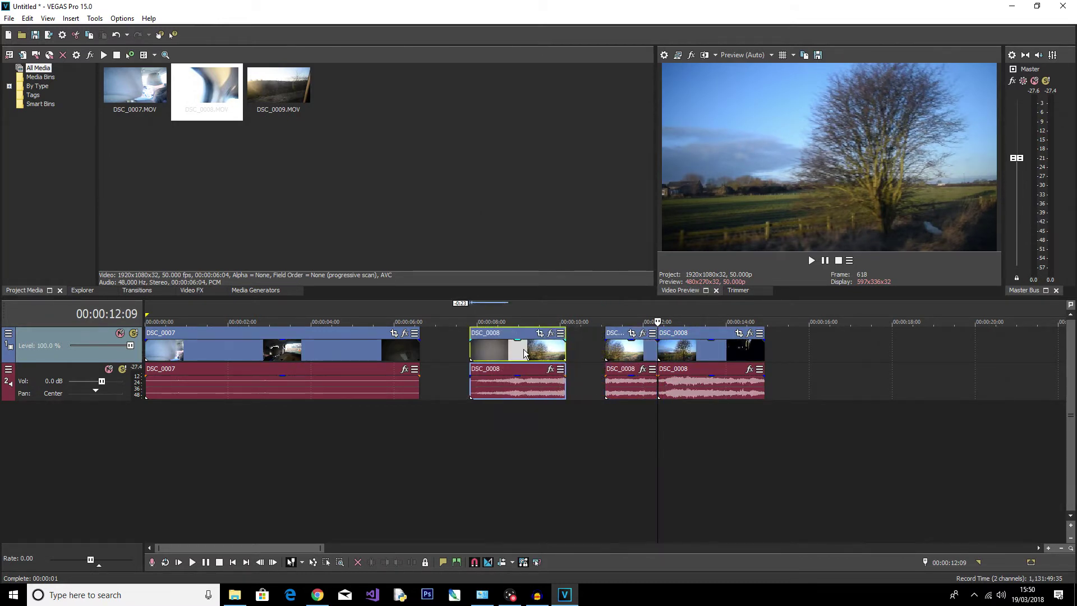
drag(711, 350, 736, 352)
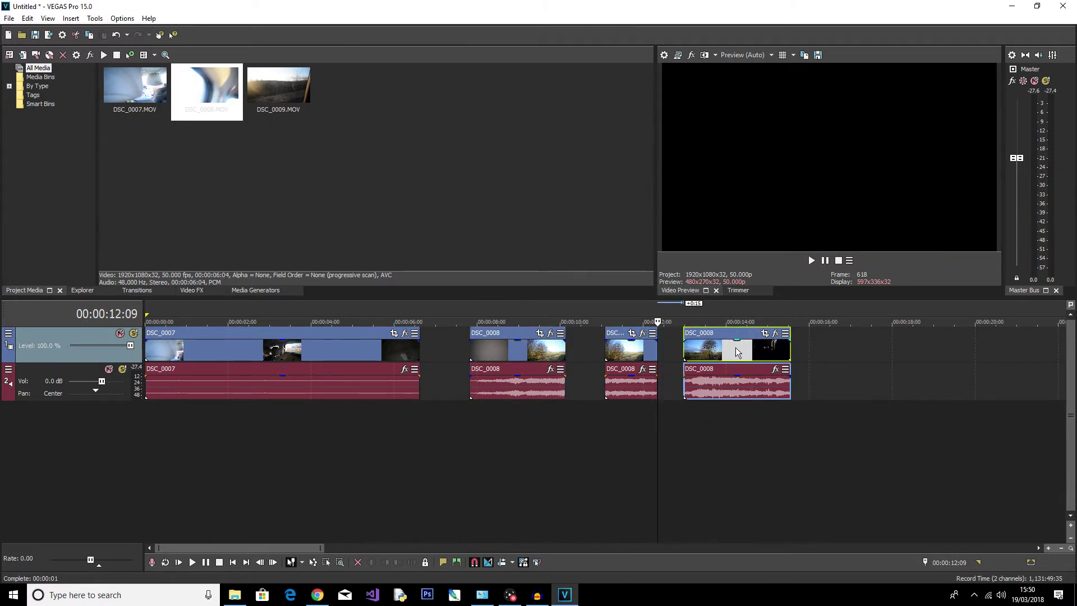
Delete both outer DSC_0008 pieces, butt the middle piece against DSC_0007's end, and return to project start
click(545, 352)
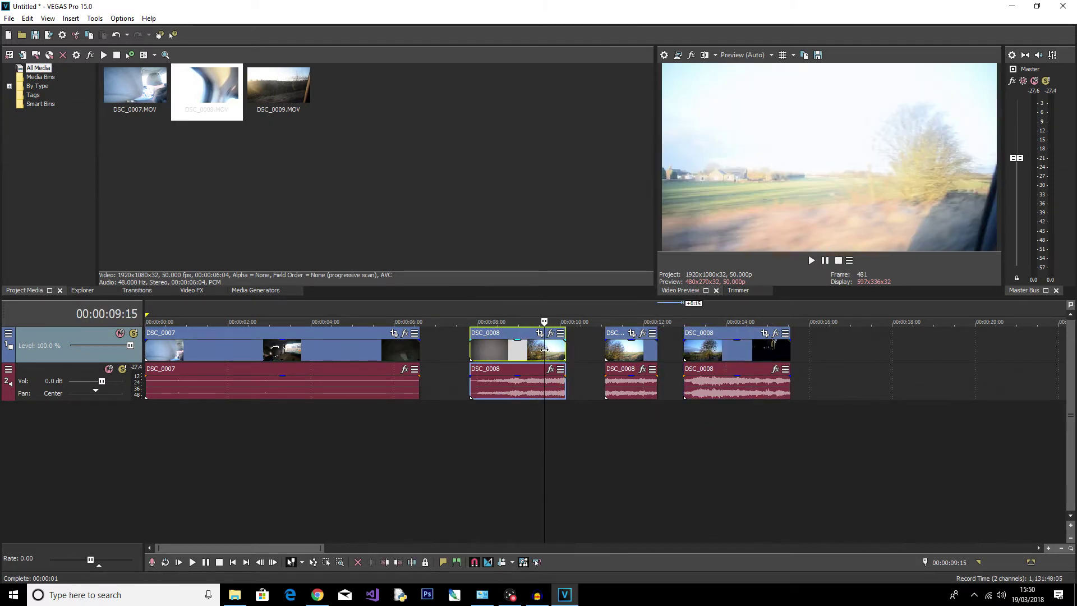
key(Delete)
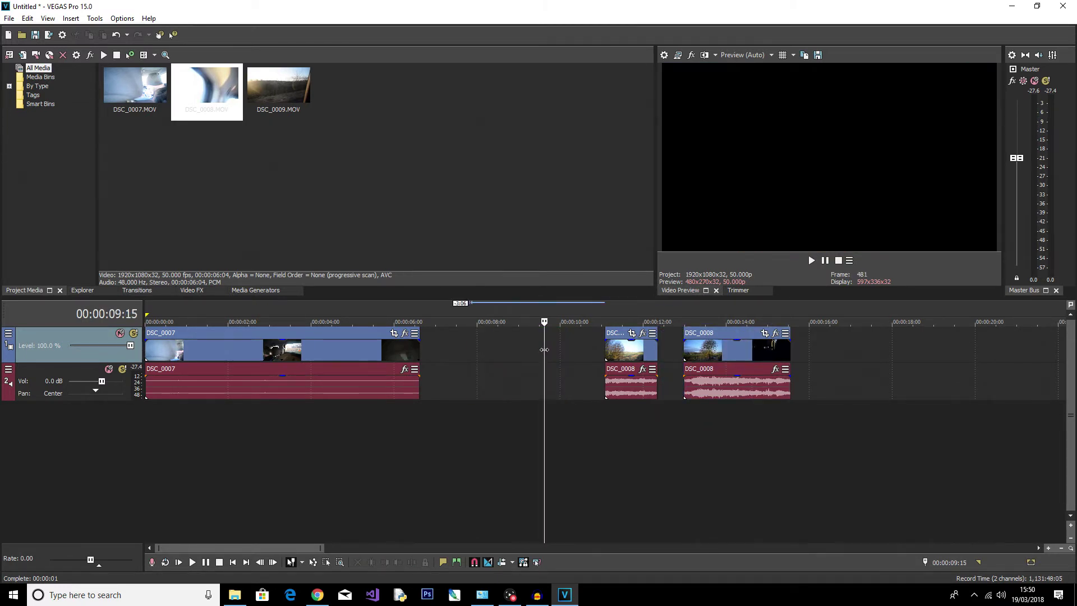
click(753, 349)
key(Delete)
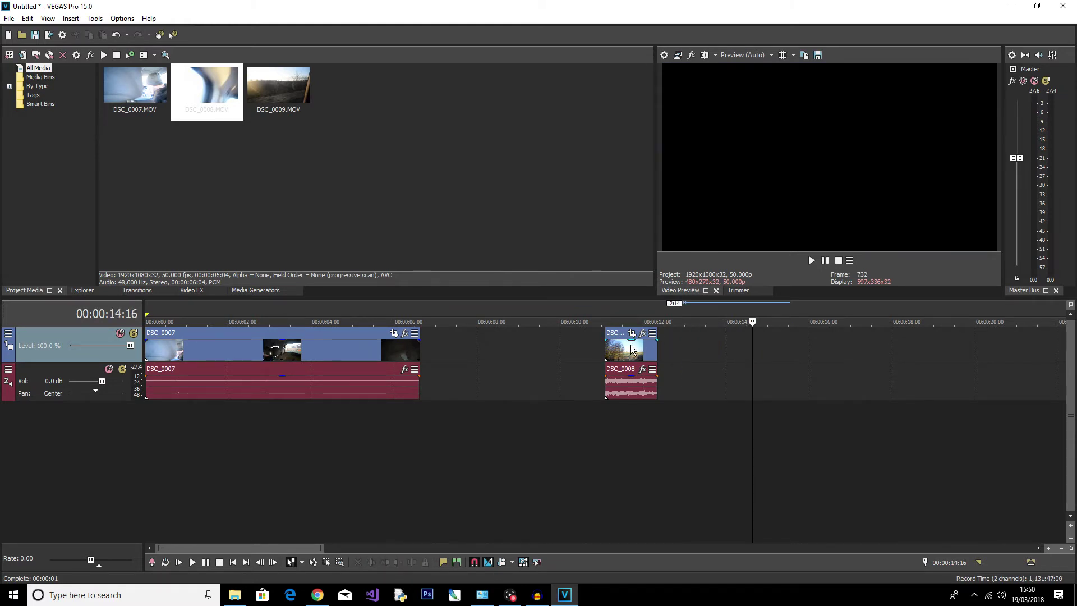
drag(631, 349, 449, 349)
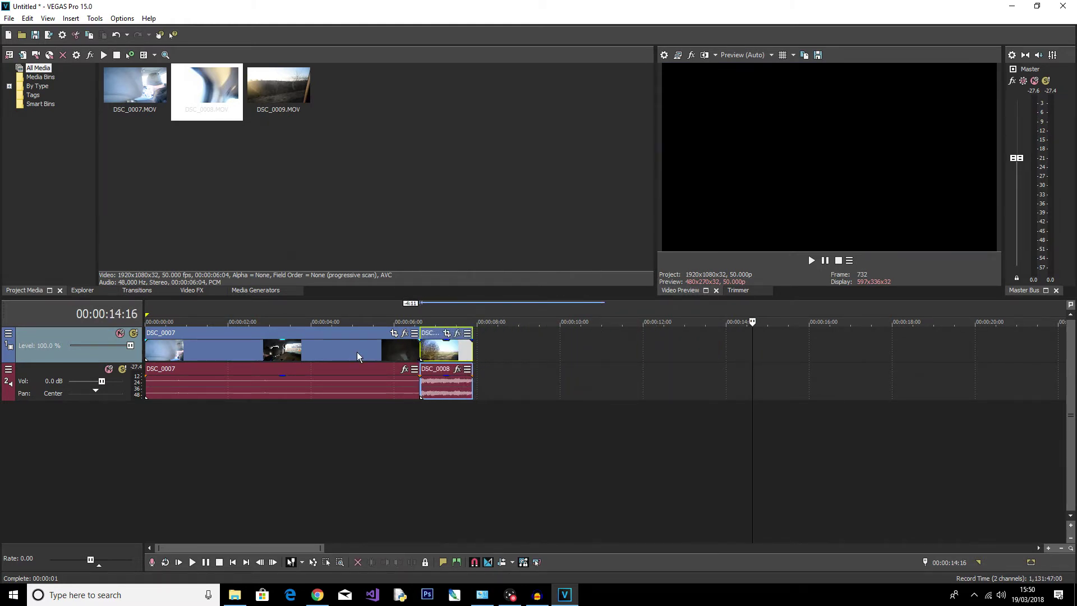
key(Home)
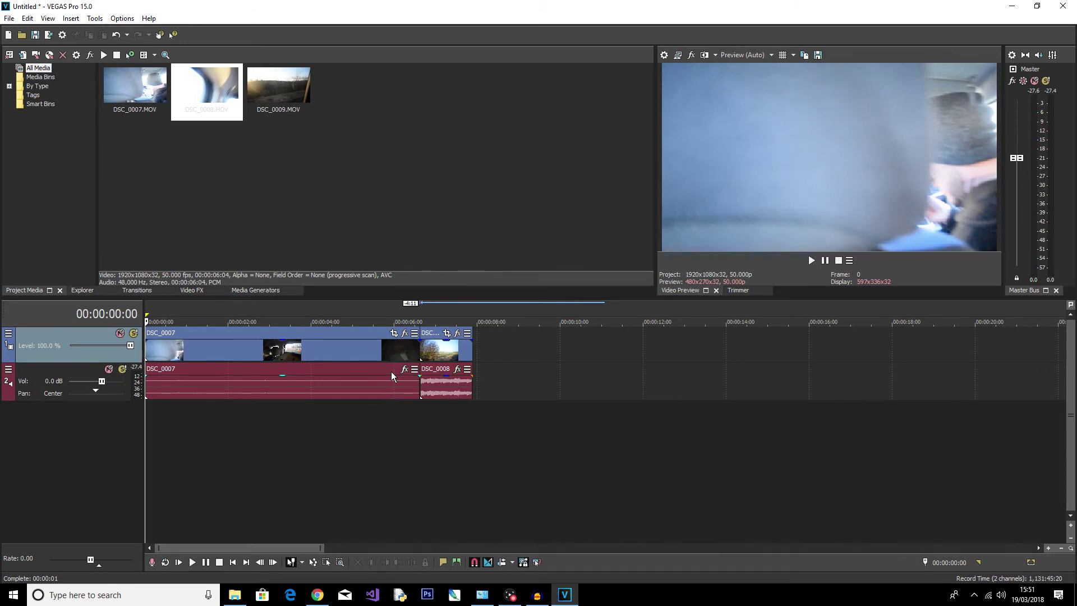
key(space)
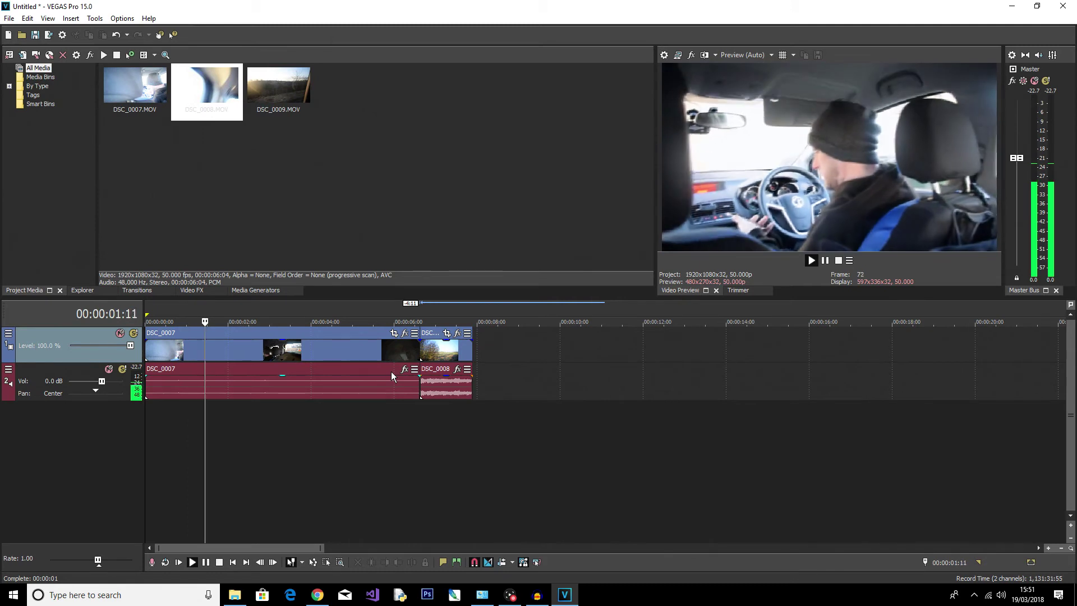